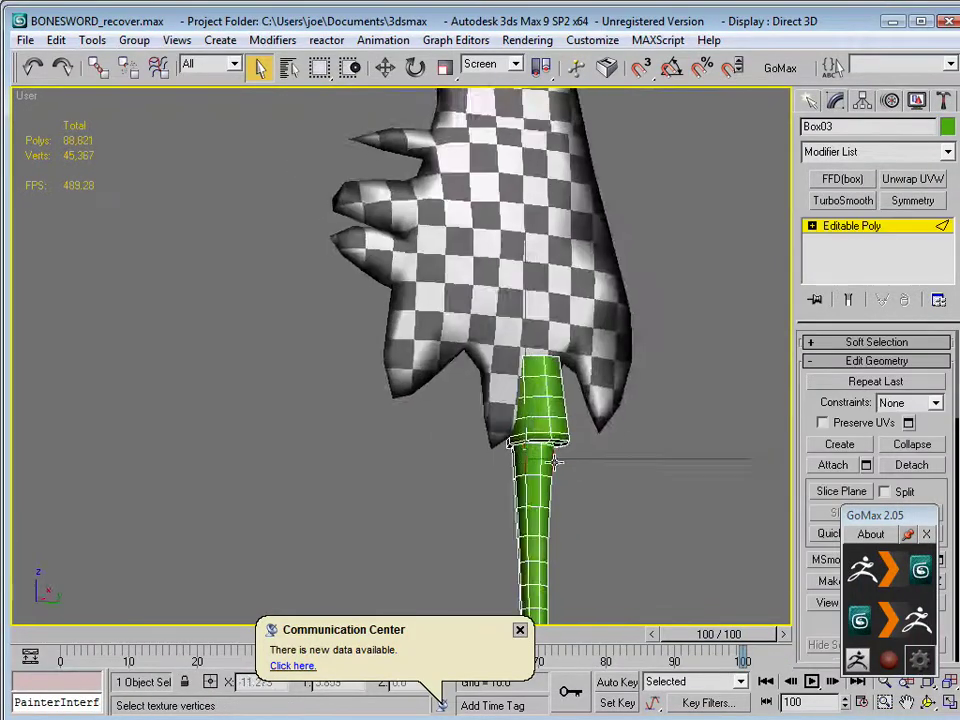
Step: In 3ds Max, zoom in on the green handle mesh, switch to wireframe, and pan to frame it
{"action": "scroll", "coordinate": [555, 462], "scroll_direction": "up", "scroll_amount": 3}
{"action": "scroll", "coordinate": [580, 415], "scroll_direction": "up", "scroll_amount": 2}
{"action": "key", "text": "F3"}
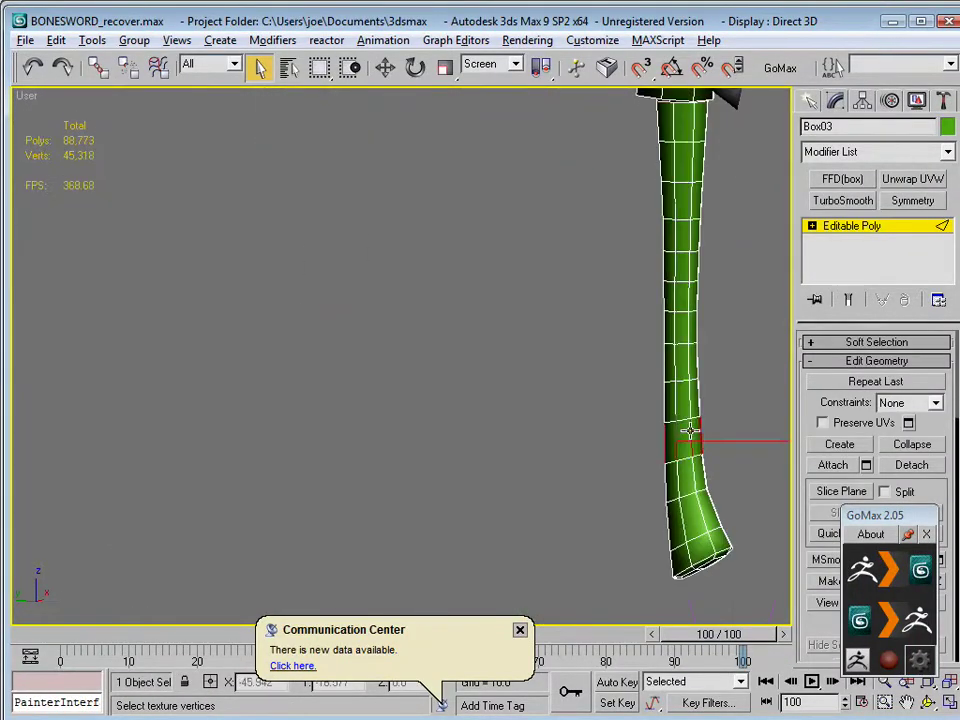
{"action": "key", "text": "w"}
{"action": "mouse_move", "coordinate": [649, 342]}
{"action": "middle_mouse_down", "text": "alt"}
{"action": "mouse_move", "coordinate": [536, 306]}
{"action": "mouse_move", "coordinate": [533, 342]}
{"action": "middle_mouse_up", "text": "alt"}
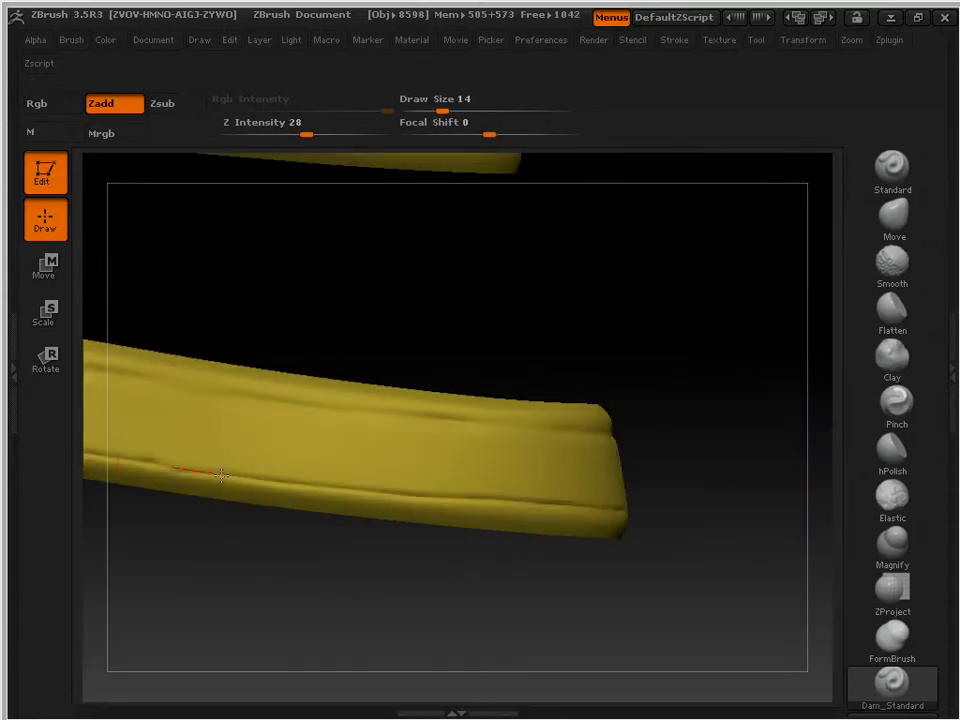
Step: Orbit the ZBrush view onto the yellow strap strips
{"action": "left_click_drag", "start_coordinate": [560, 380], "coordinate": [600, 364]}
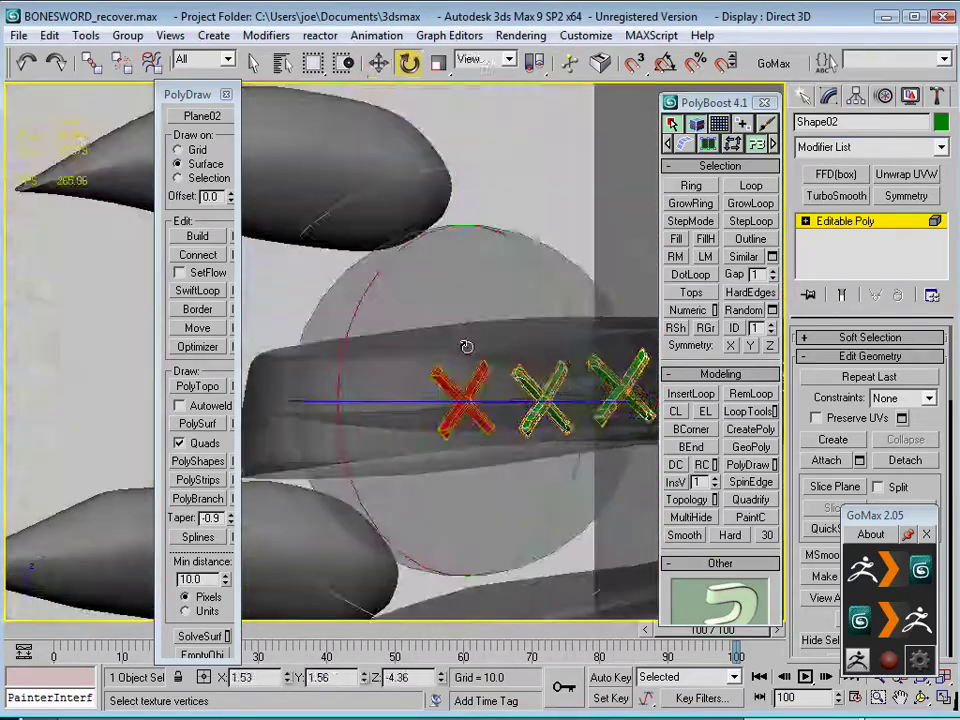
Step: Orbit to view the X-shaped stitch crosses from the side and then from a low angle
{"action": "mouse_move", "coordinate": [463, 343]}
{"action": "middle_mouse_down", "text": "alt"}
{"action": "mouse_move", "coordinate": [340, 251]}
{"action": "mouse_move", "coordinate": [413, 388]}
{"action": "middle_mouse_up", "text": "alt"}
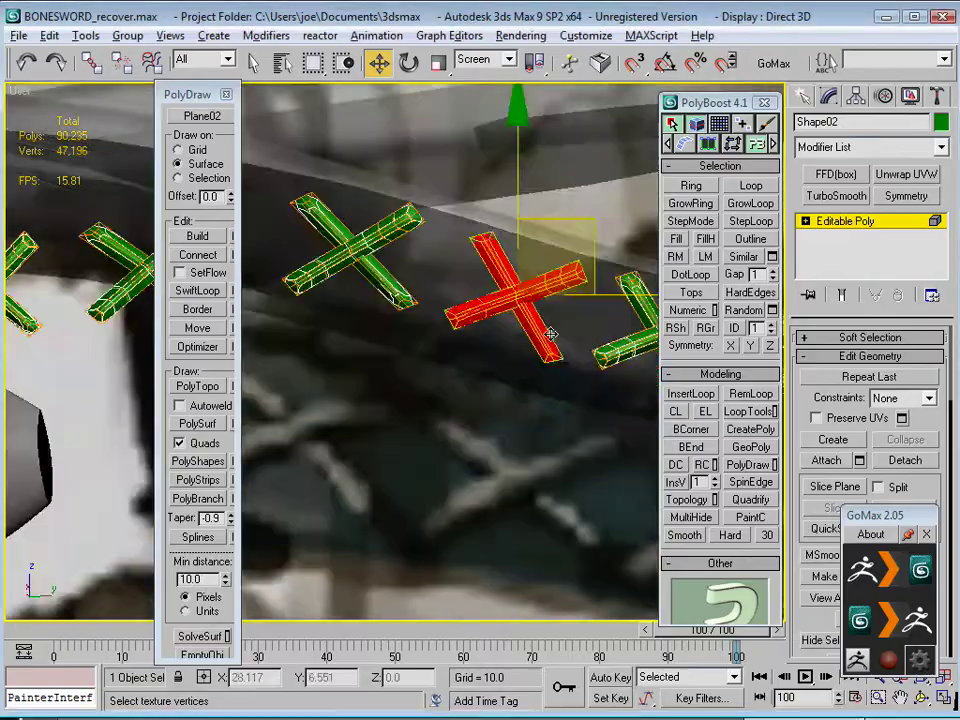
{"action": "middle_click_drag", "start_coordinate": [263, 380], "coordinate": [263, 281], "text": "alt"}
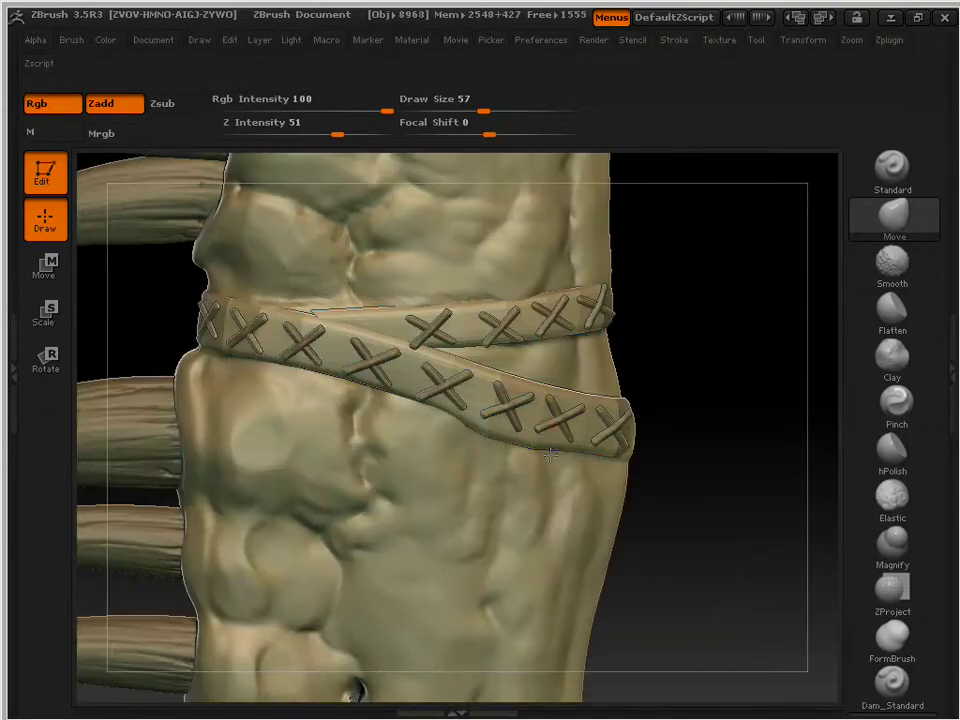
Step: Turn the belted bone side-on and make the Shape02 stitch subtool active
{"action": "left_click_drag", "start_coordinate": [551, 455], "coordinate": [519, 298]}
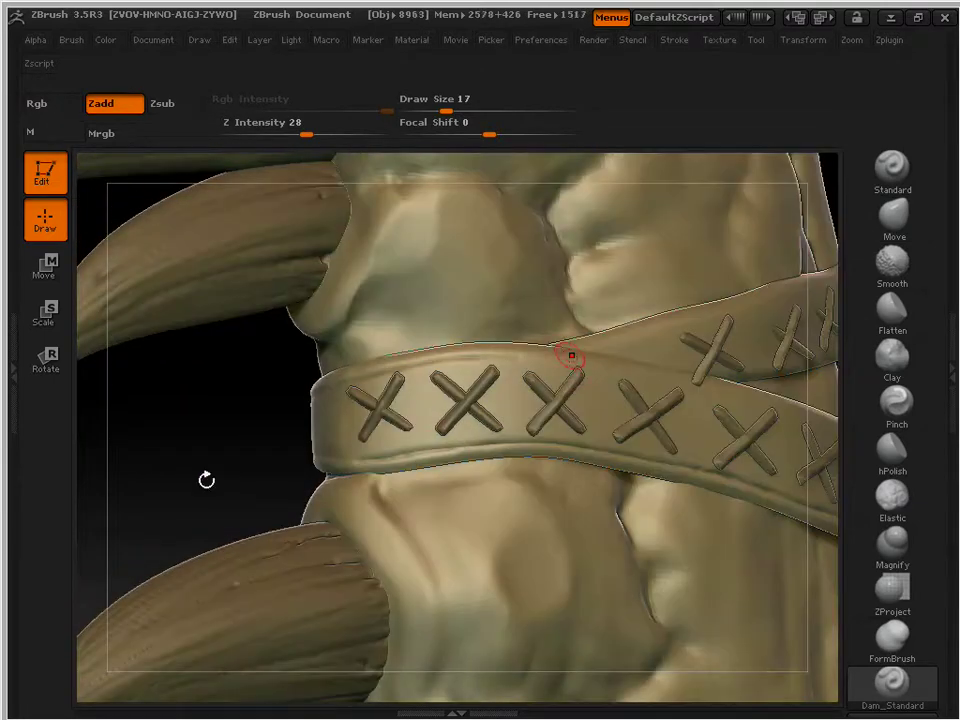
{"action": "mouse_move", "coordinate": [206, 480]}
{"action": "left_mouse_down"}
{"action": "mouse_move", "coordinate": [307, 369]}
{"action": "mouse_move", "coordinate": [683, 408]}
{"action": "left_mouse_up"}
{"action": "left_click", "coordinate": [455, 453], "text": "alt"}
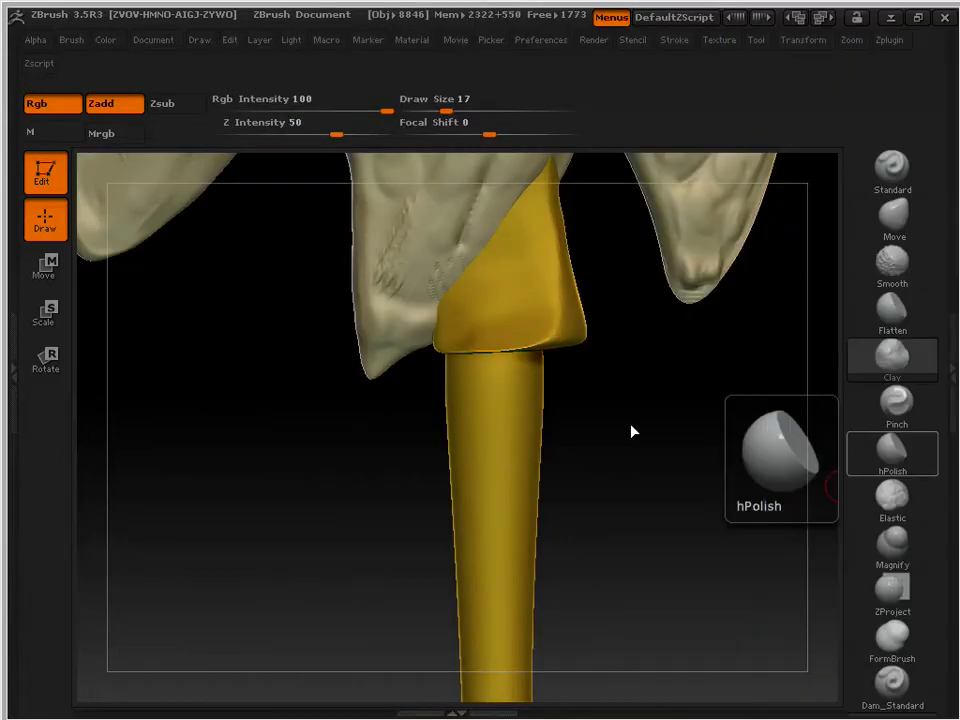
Step: Zoom in on the gold handle's banded end, then rotate out to view the wrapped grip
{"action": "left_click_drag", "start_coordinate": [440, 547], "coordinate": [588, 553]}
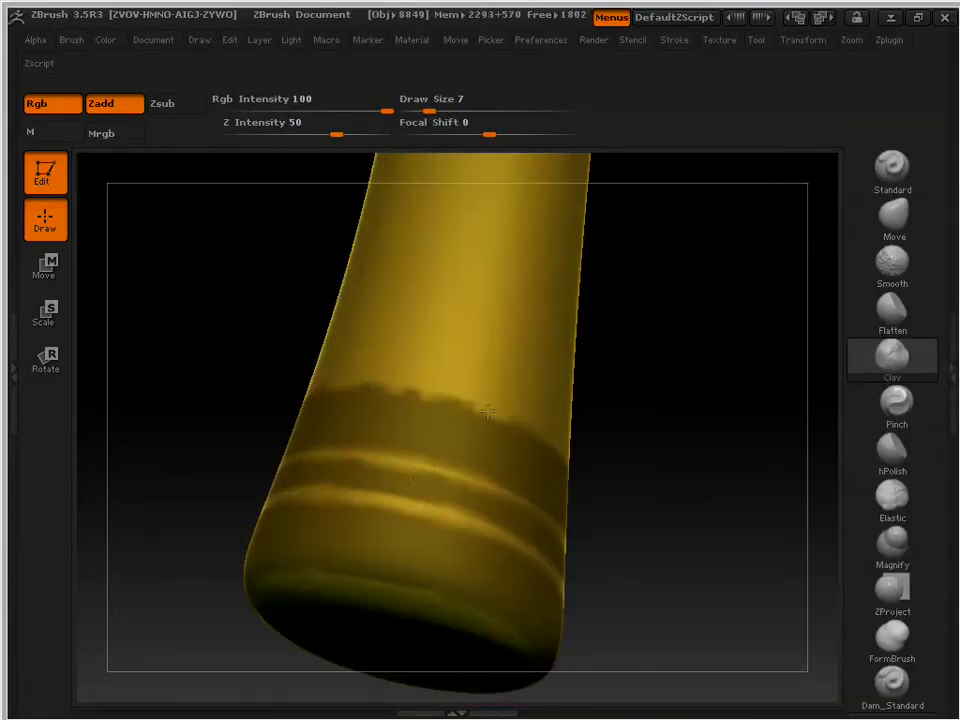
{"action": "mouse_move", "coordinate": [542, 598]}
{"action": "left_mouse_down"}
{"action": "mouse_move", "coordinate": [193, 557]}
{"action": "mouse_move", "coordinate": [200, 241]}
{"action": "left_mouse_up"}
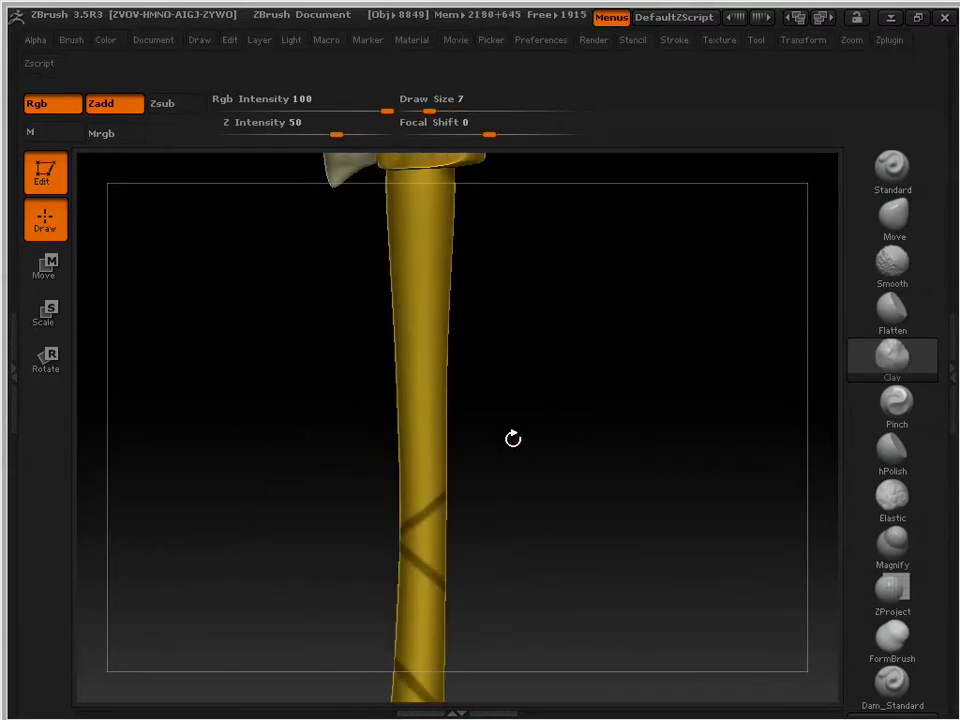
{"action": "left_click_drag", "start_coordinate": [340, 398], "coordinate": [264, 566]}
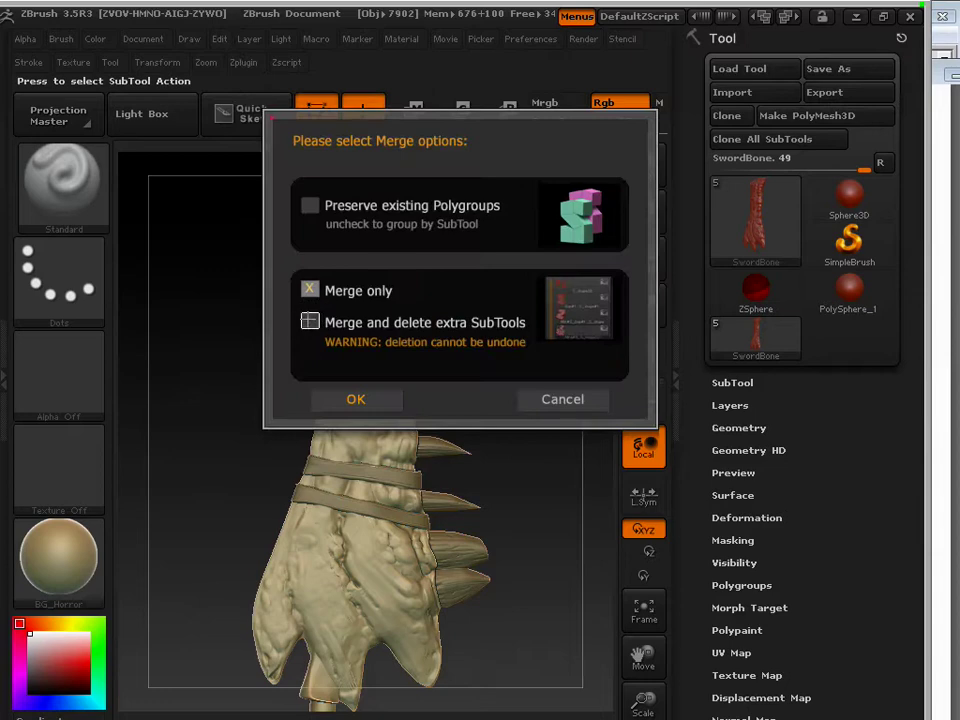
Step: Confirm merging the SwordBone subtools into one Merged_SwordBone tool
{"action": "left_click", "coordinate": [356, 399]}
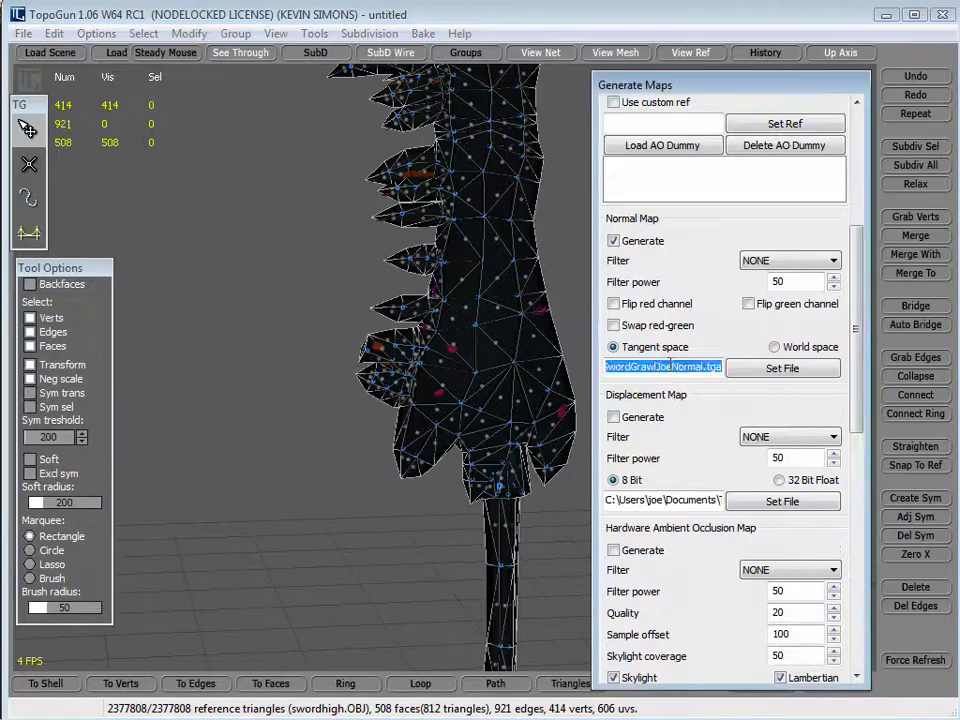
Step: Scroll down the Generate Maps options and enable Color Map generation
{"action": "scroll", "coordinate": [680, 400], "scroll_direction": "down", "scroll_amount": 5}
{"action": "scroll", "coordinate": [710, 500], "scroll_direction": "down", "scroll_amount": 5}
{"action": "left_click", "coordinate": [634, 450]}
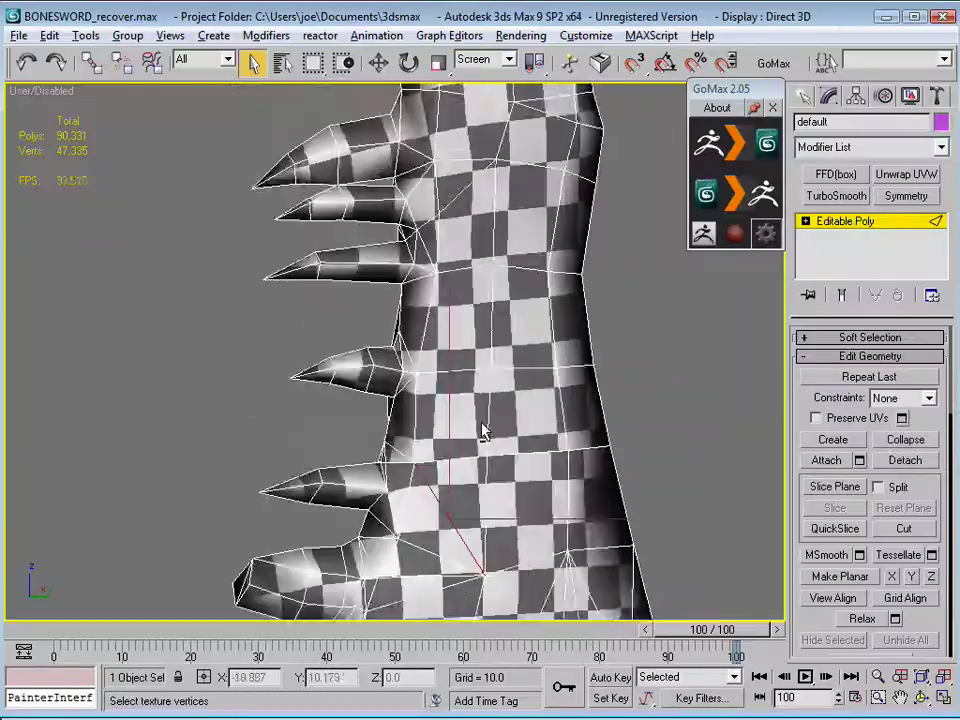
Step: Orbit the 3ds Max viewport around the checker-textured low-poly sword
{"action": "middle_click_drag", "start_coordinate": [487, 222], "coordinate": [422, 303], "text": "alt"}
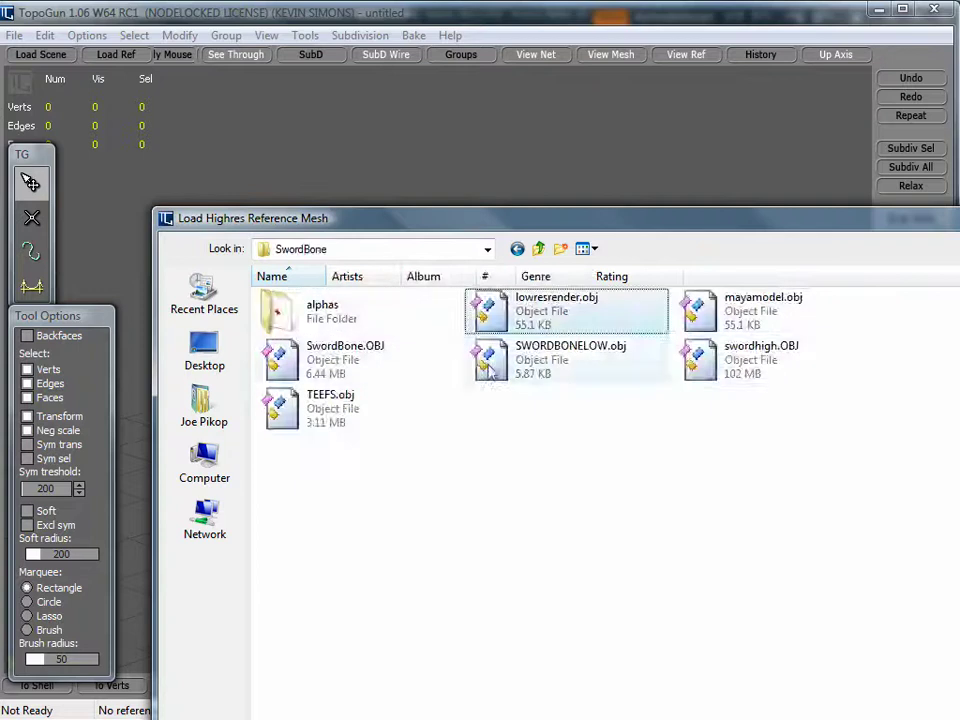
Step: Load the sword's high-res OBJ into TopoGun as the reference mesh
{"action": "double_click", "coordinate": [490, 362]}
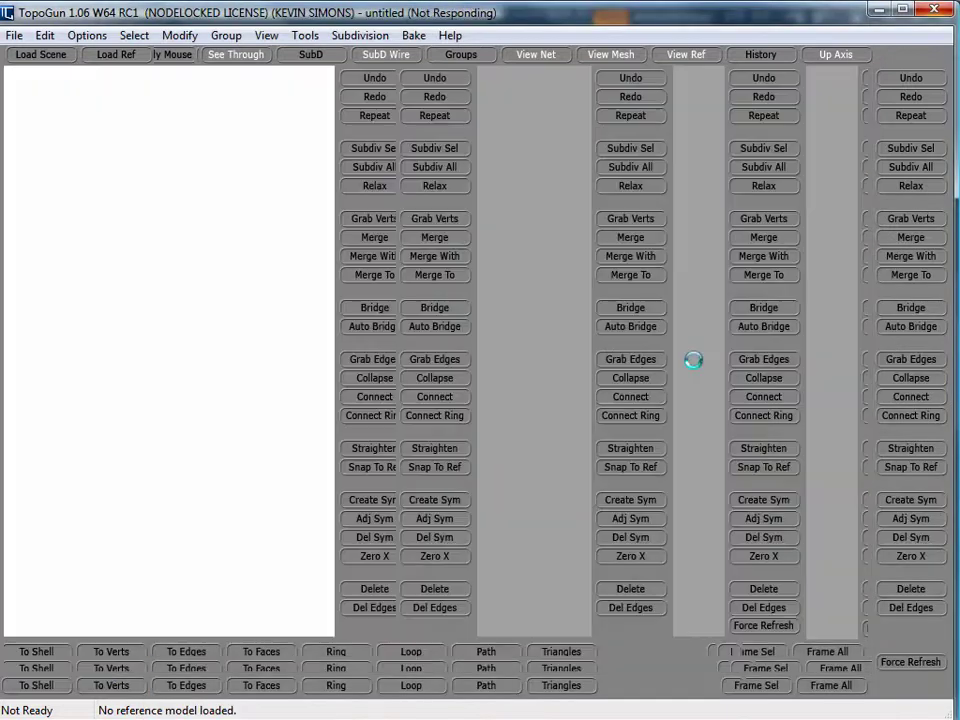